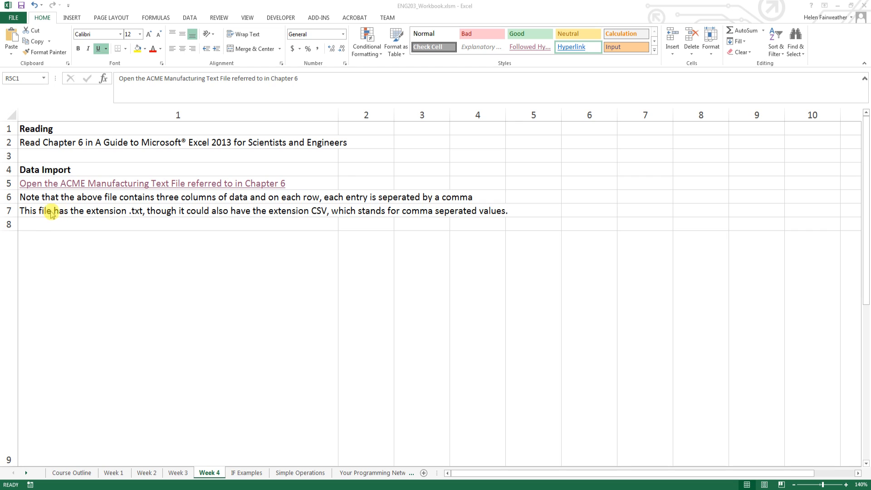
Follow the Week 4 sheet's link to view the ACME Manufacturing text file in the browser.
left_click(28, 184)
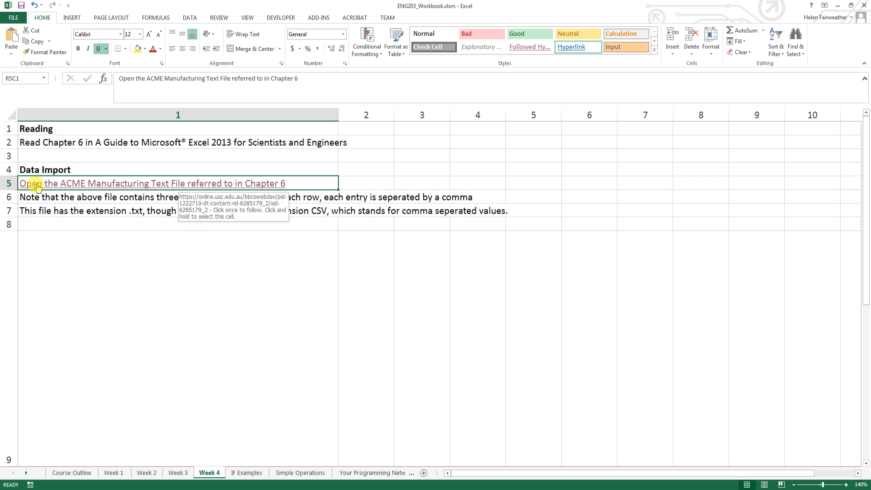
left_click(36, 185)
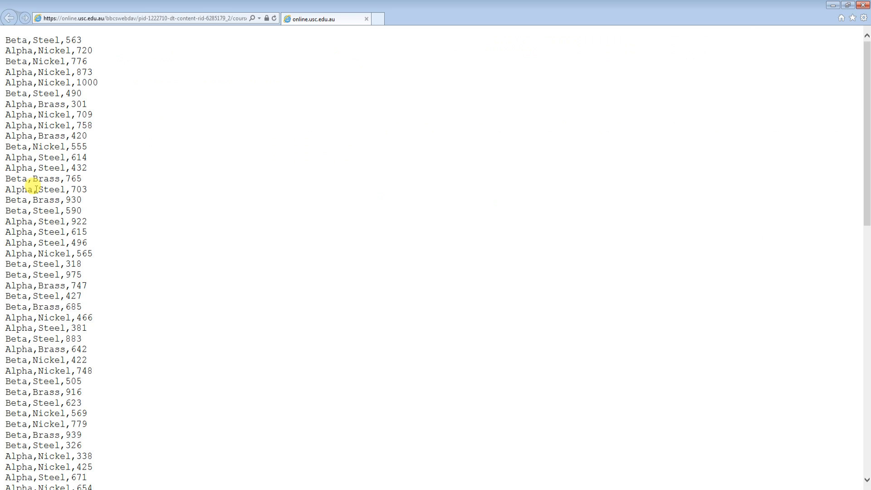
key("alt+Tab")
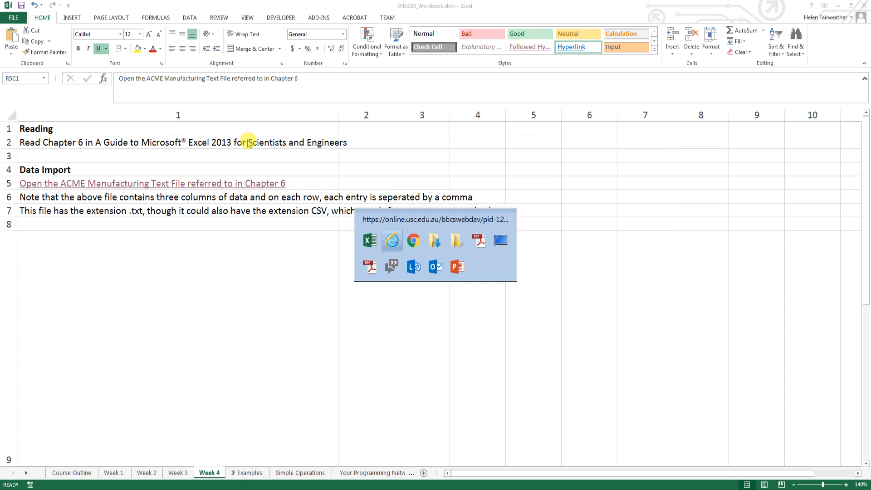
key("alt+Tab")
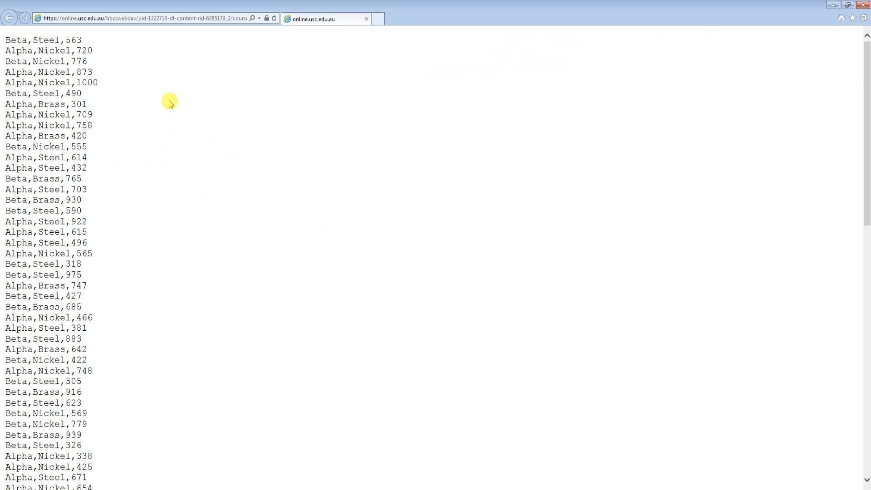
Examine the file name and extension at the end of the text file's web address.
left_click(226, 16)
double_click(228, 19)
left_click_drag(228, 22, 266, 20)
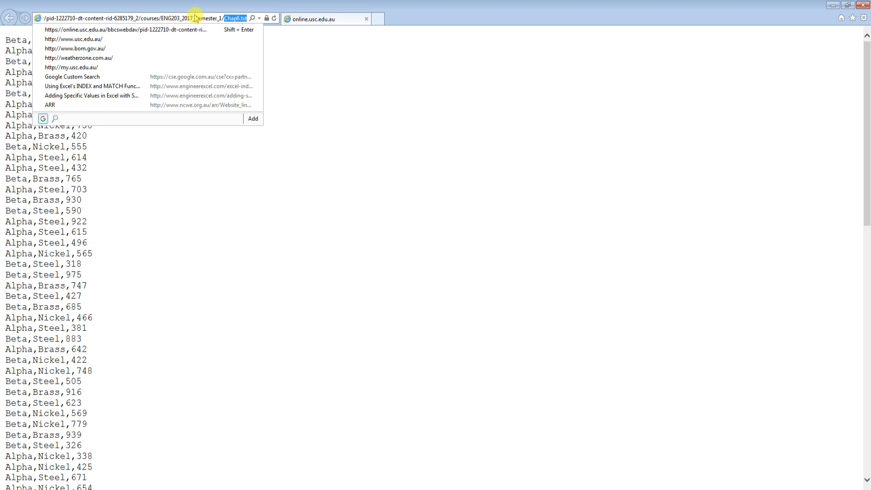
left_click_drag(209, 20, 247, 20)
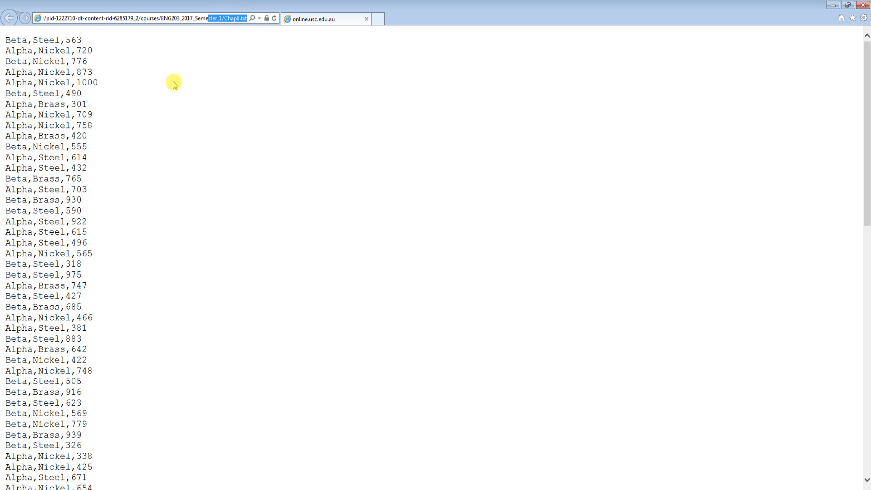
left_click(190, 62)
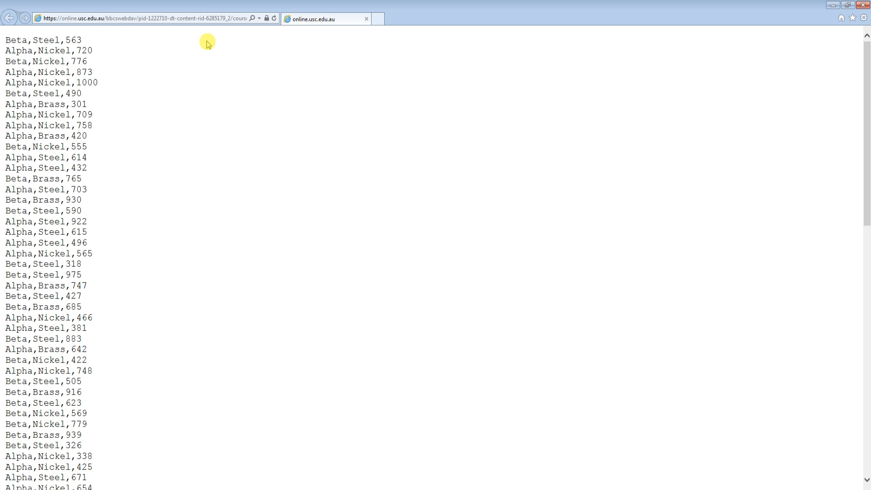
left_click(238, 20)
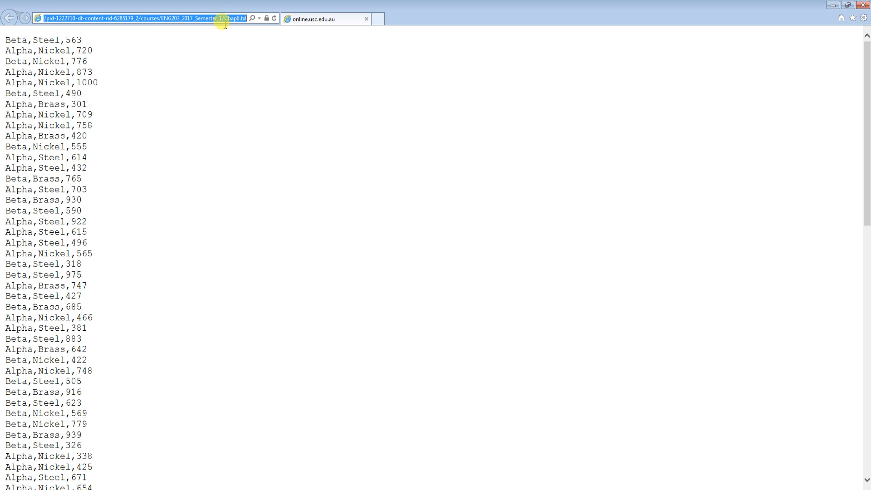
left_click(186, 197)
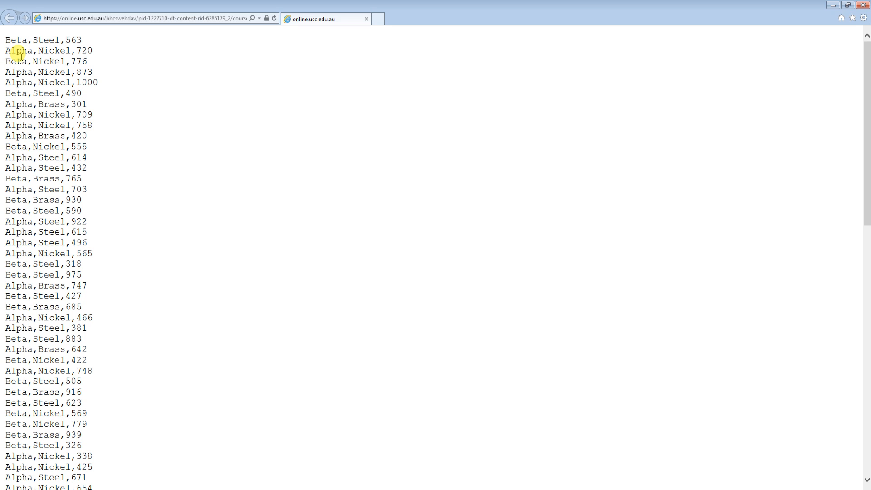
Examine the comma-separated entries in the first rows of the text file.
double_click(46, 40)
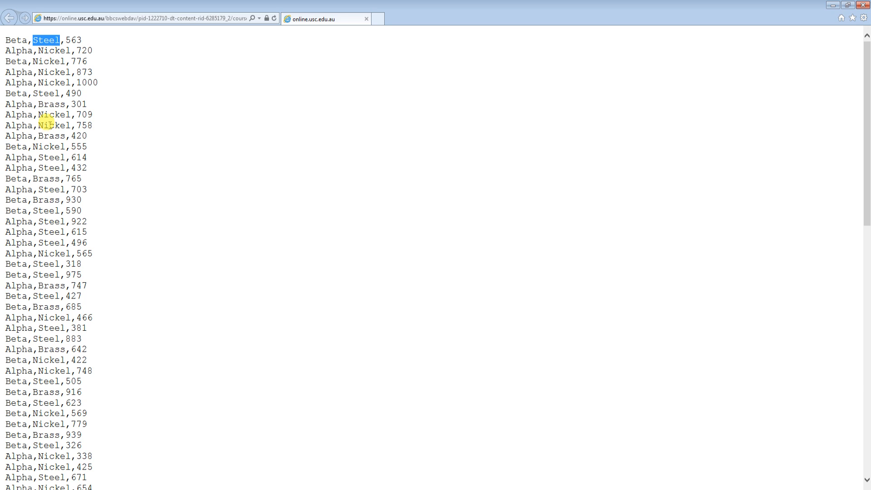
double_click(74, 40)
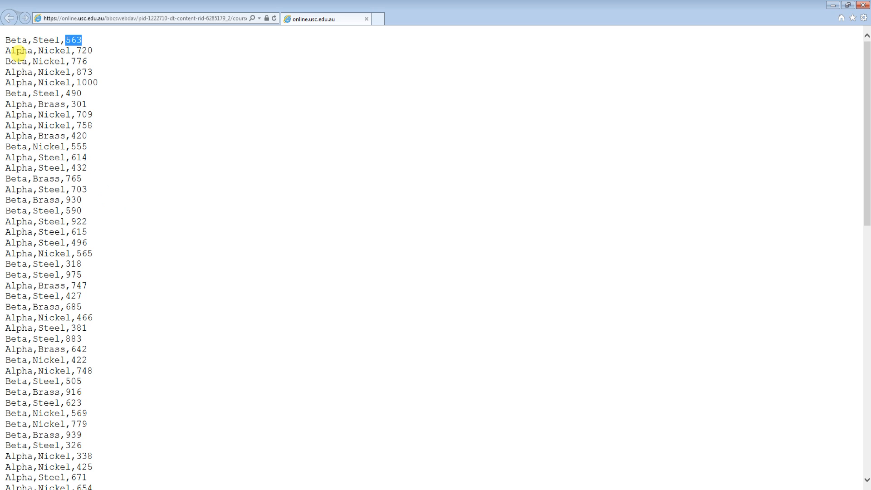
left_click(25, 52)
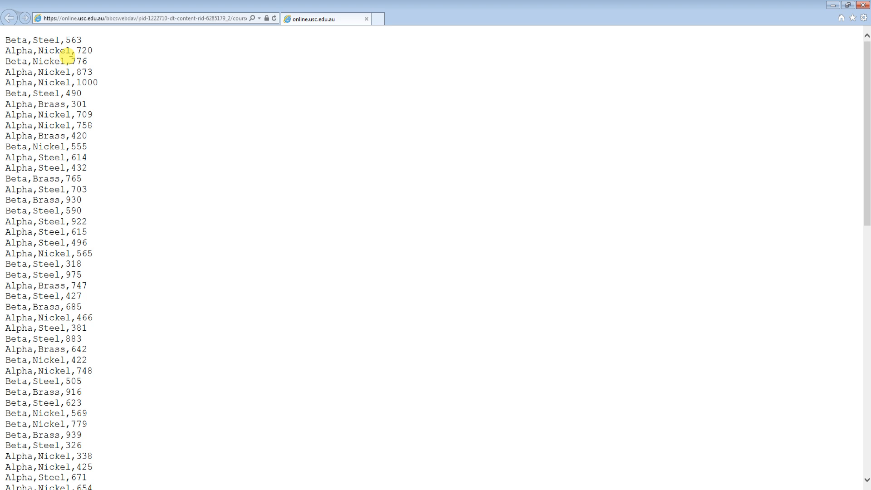
Switch back to the Excel workbook and browse to the Week4 folder on the computer for opening a file.
key("alt+Tab")
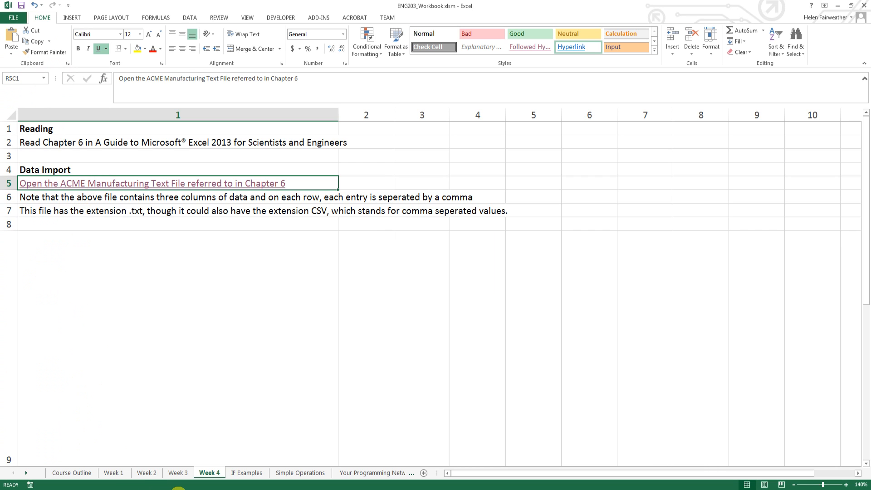
left_click(216, 489)
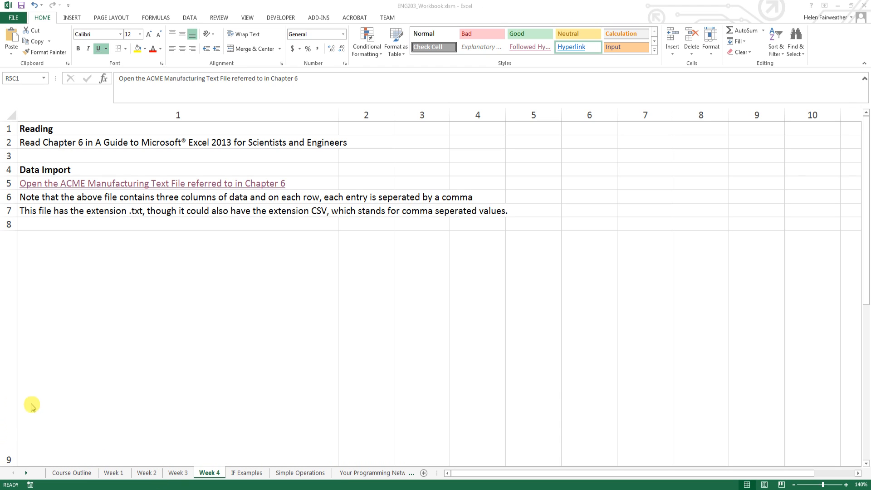
left_click(8, 18)
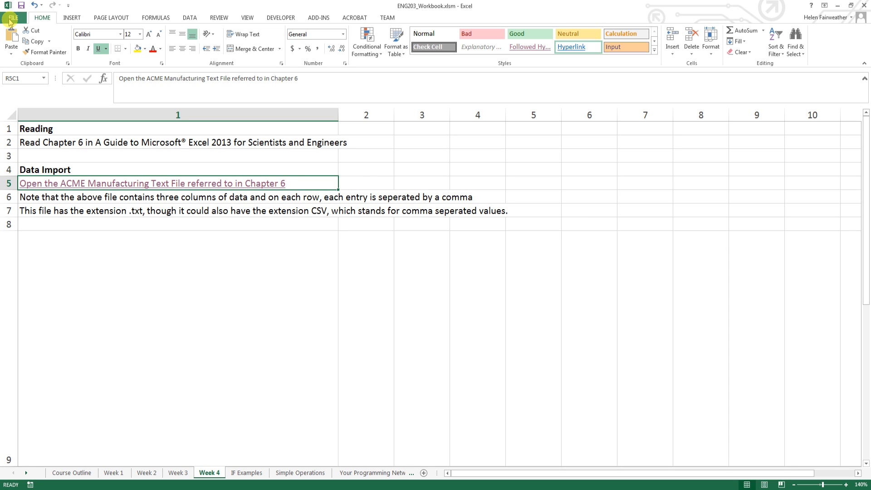
left_click(10, 19)
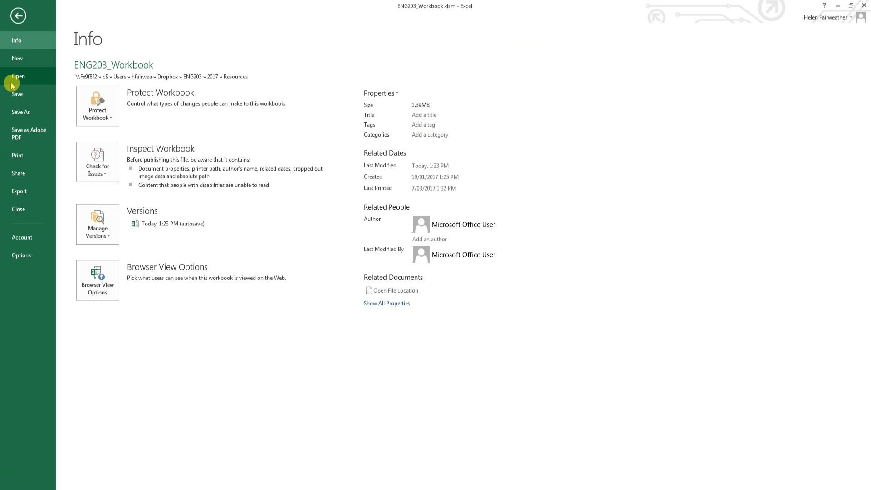
left_click(16, 80)
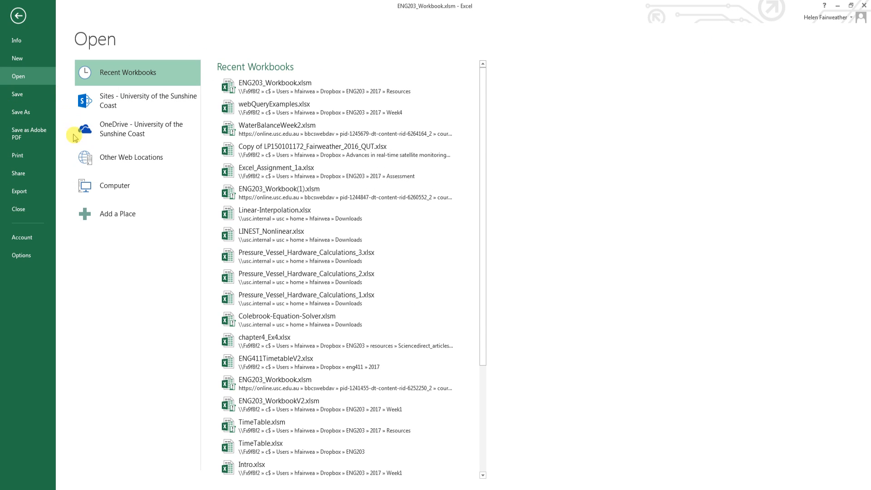
left_click(93, 191)
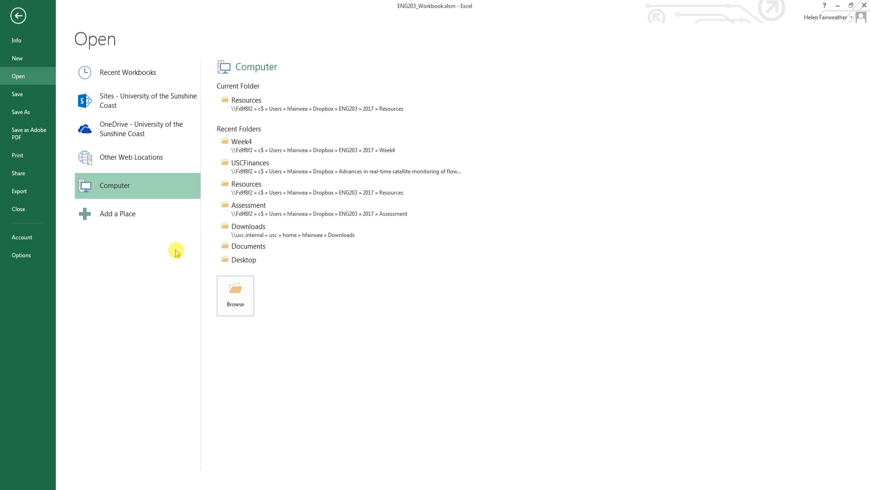
left_click(245, 153)
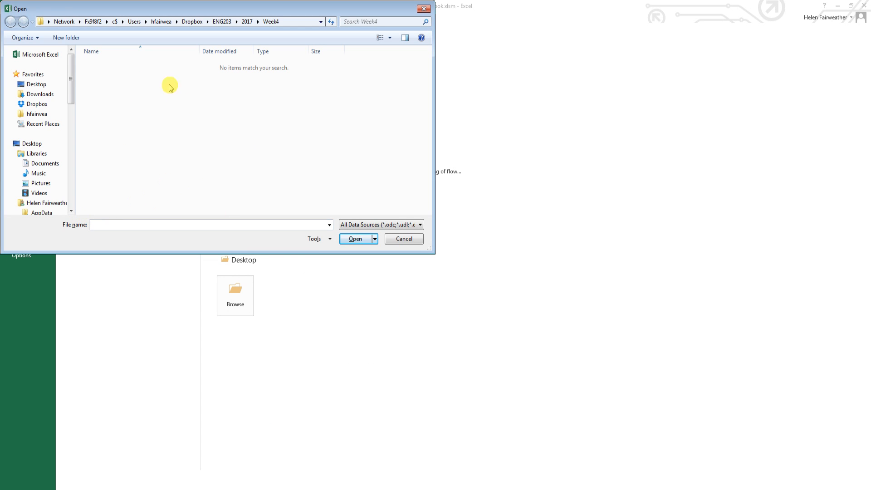
Filter the Week4 folder to text files (*.prn, *.txt, *.csv) and open Chap6.txt in the Text Import Wizard.
left_click(420, 225)
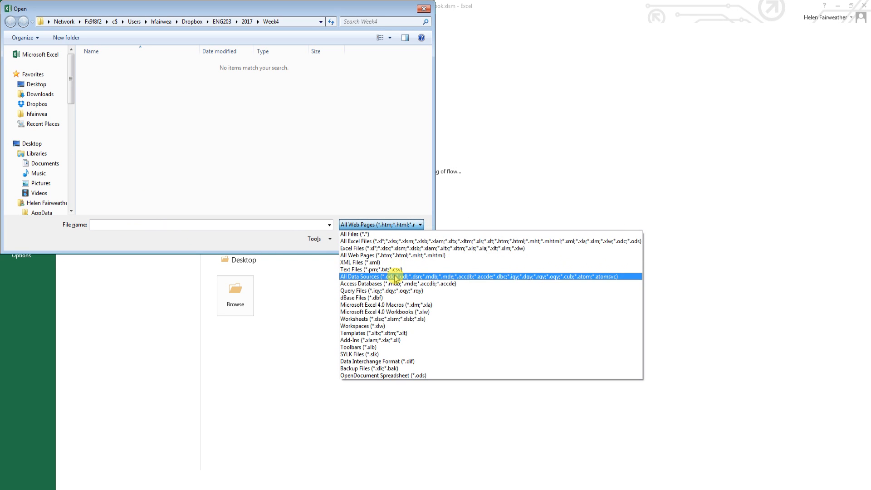
left_click(387, 270)
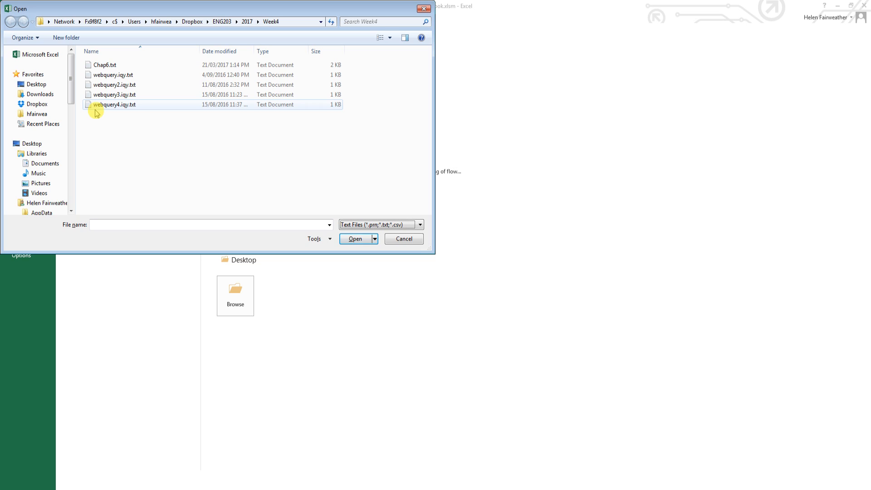
left_click(99, 68)
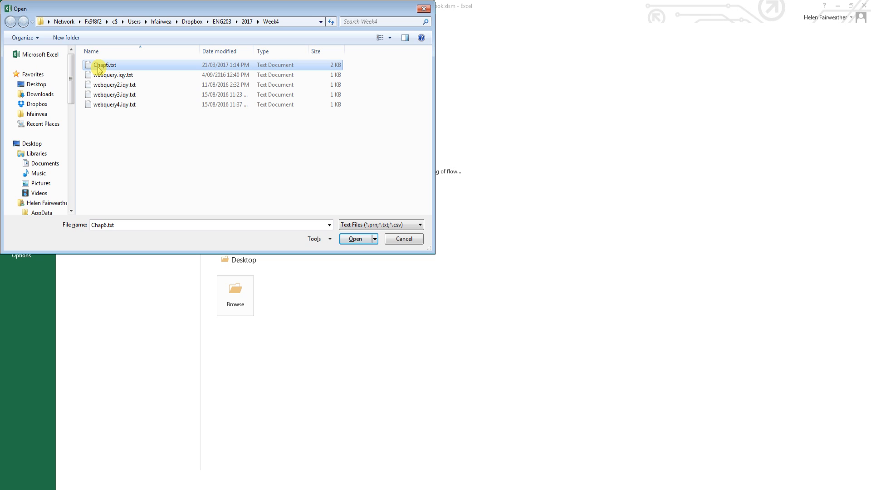
left_click(358, 240)
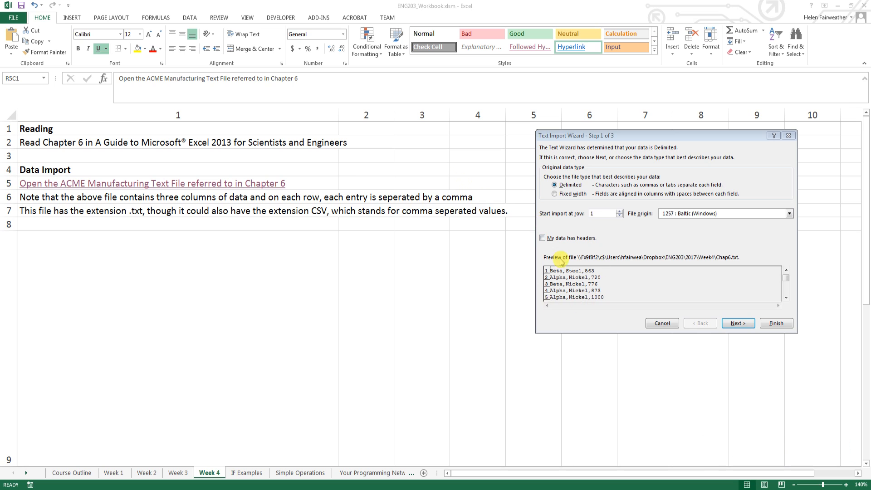
left_click_drag(593, 137, 551, 134)
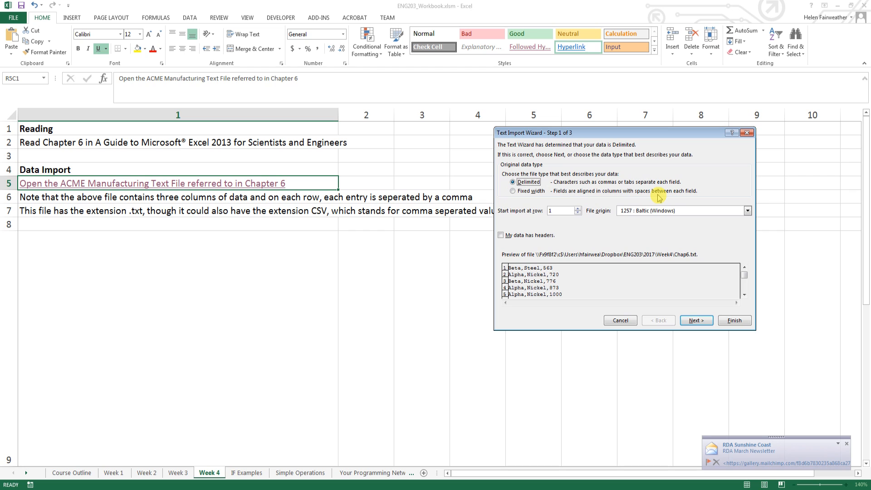
Try the Fixed width file type with column breaks in the data preview, and return the file type to Delimited.
left_click(513, 192)
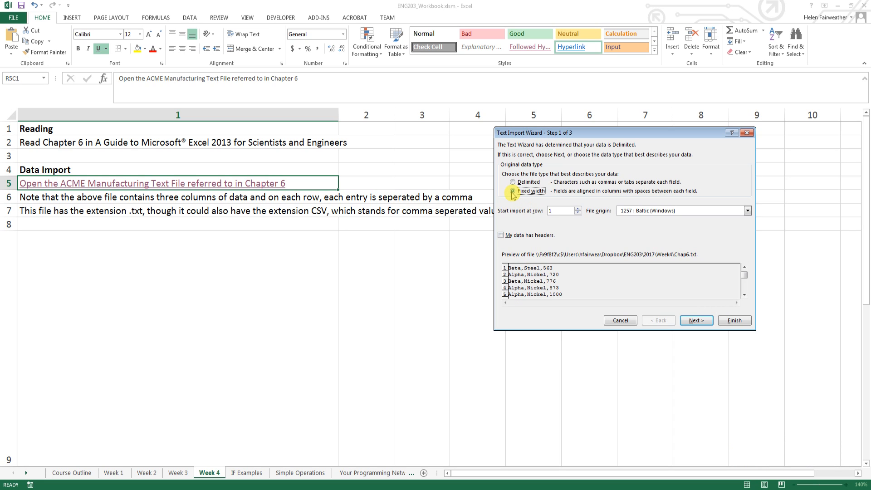
left_click(695, 320)
left_click(521, 285)
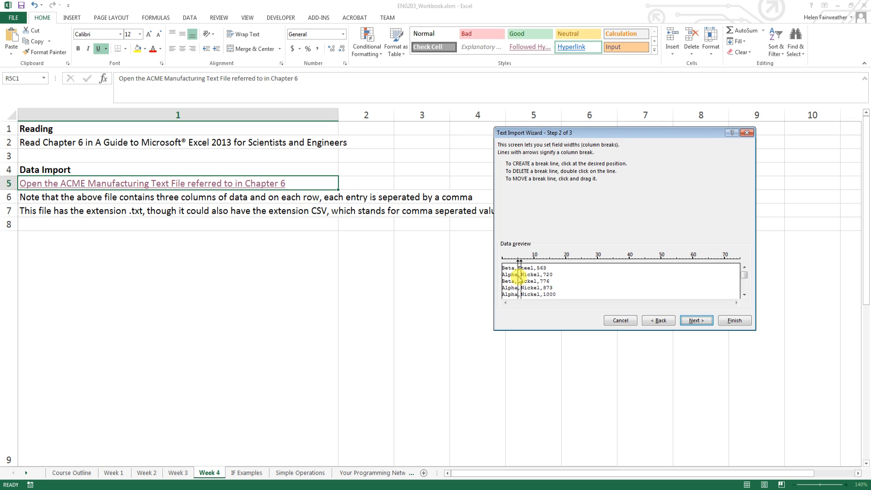
left_click(514, 277)
left_click(659, 320)
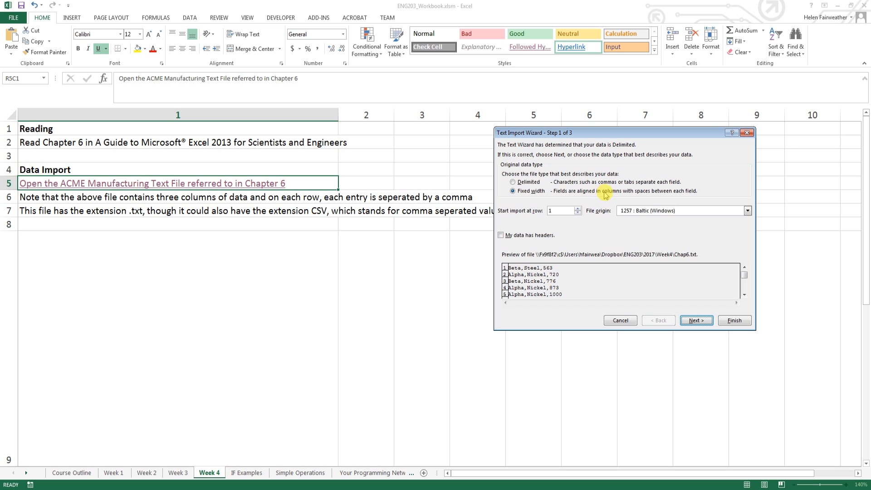
left_click(512, 182)
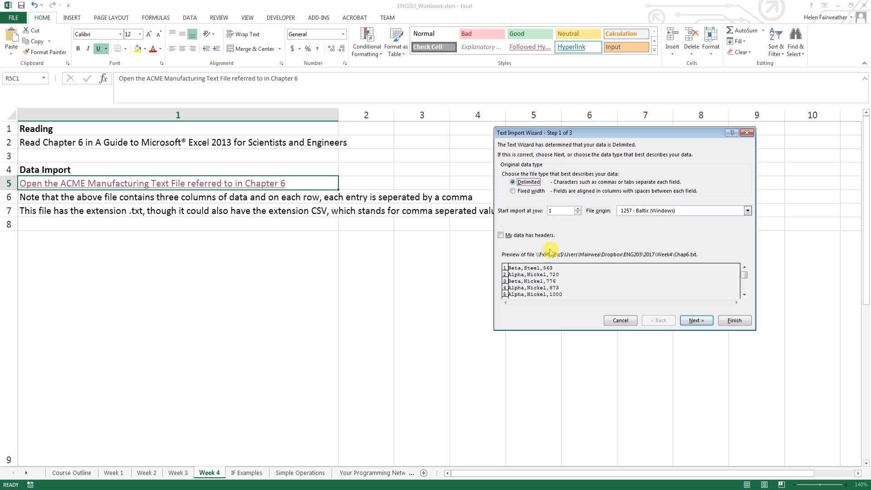
Import the delimited data with Comma instead of Tab as the only delimiter, keeping the General format for the columns.
left_click(695, 321)
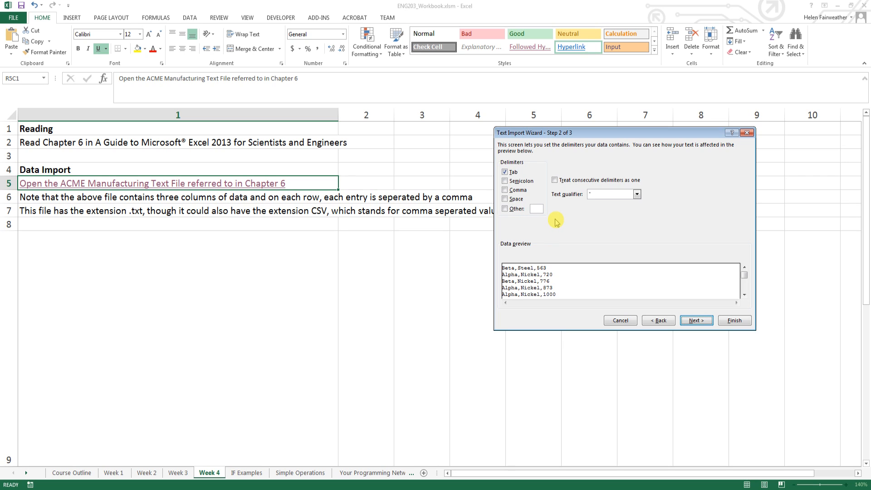
left_click(504, 173)
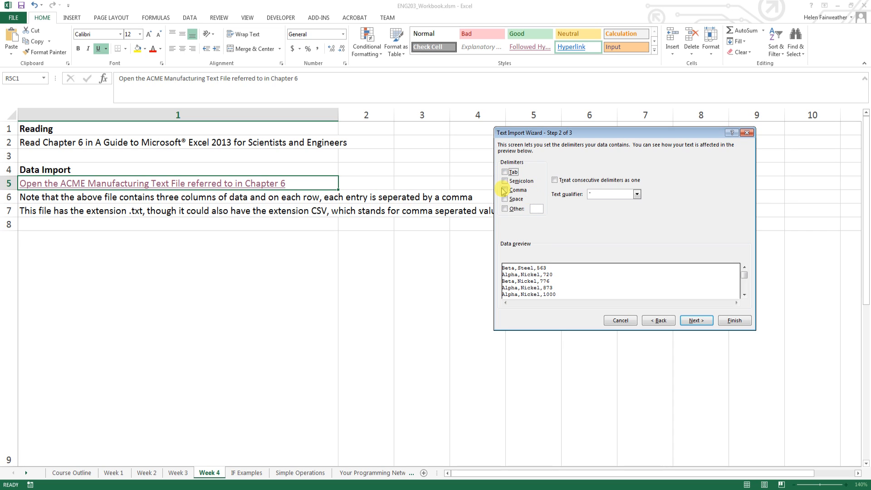
left_click(505, 190)
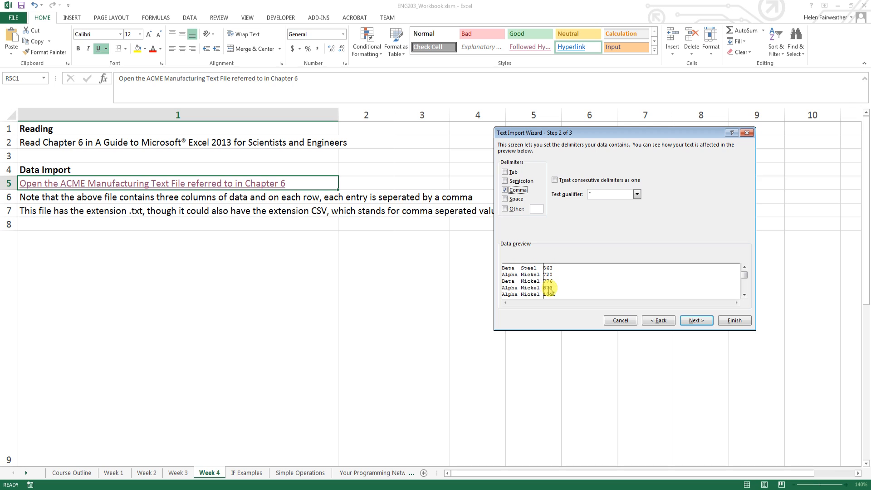
left_click(705, 322)
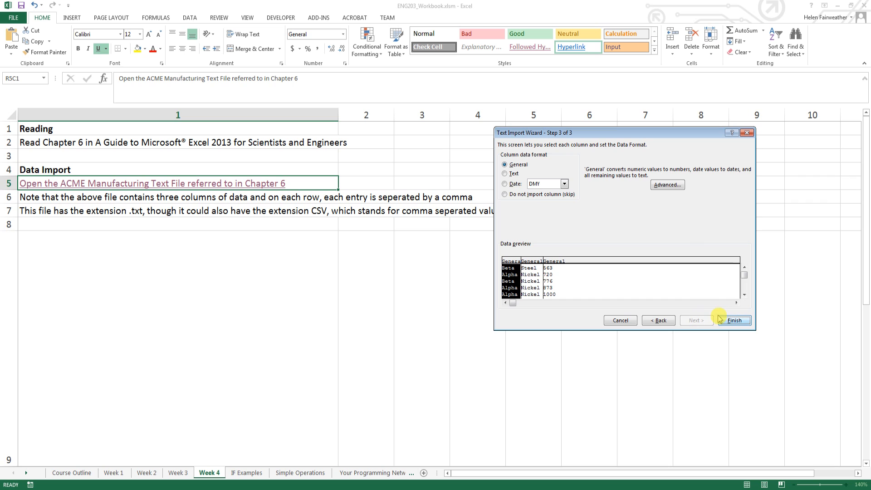
left_click(733, 320)
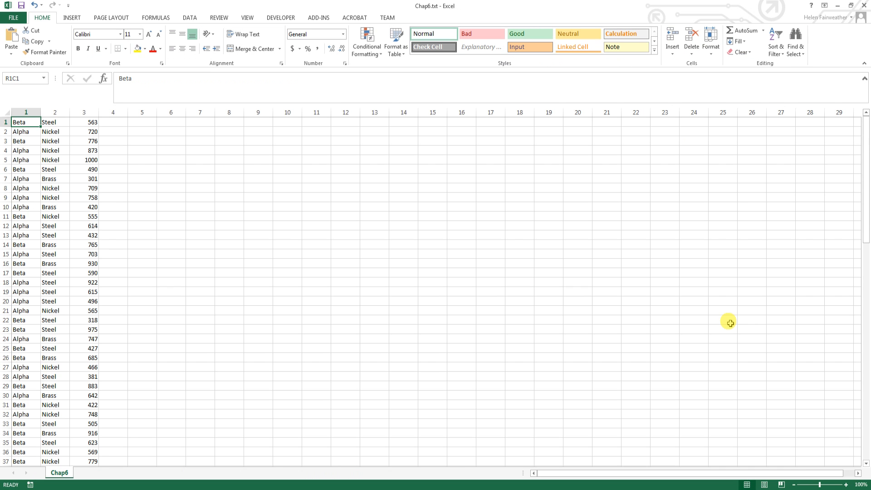